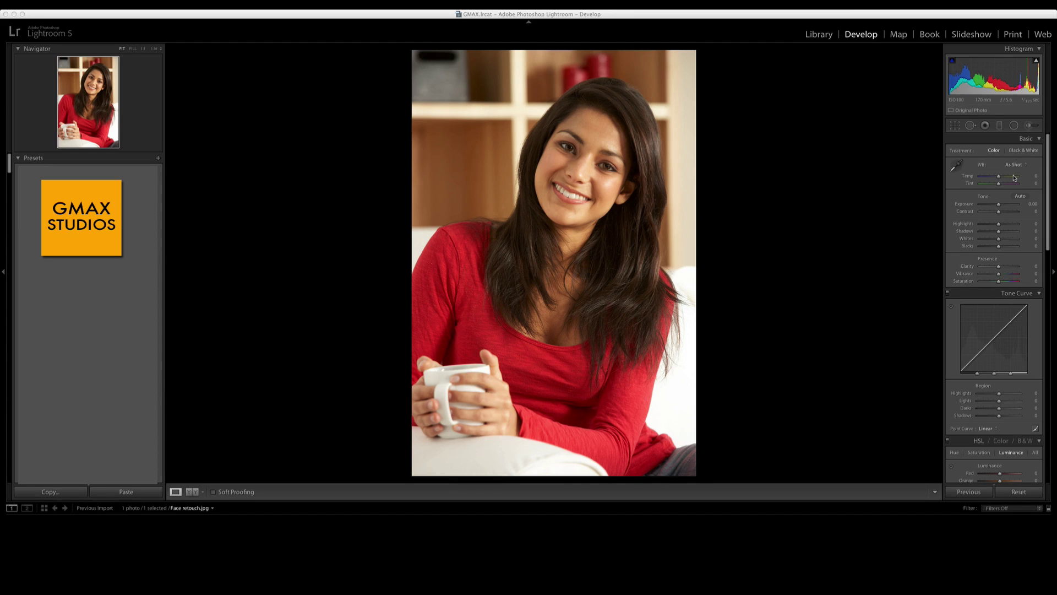
- Start an adjustment brush mask with its overlay shown and paint over the forehead and one side of the face
click(1031, 131)
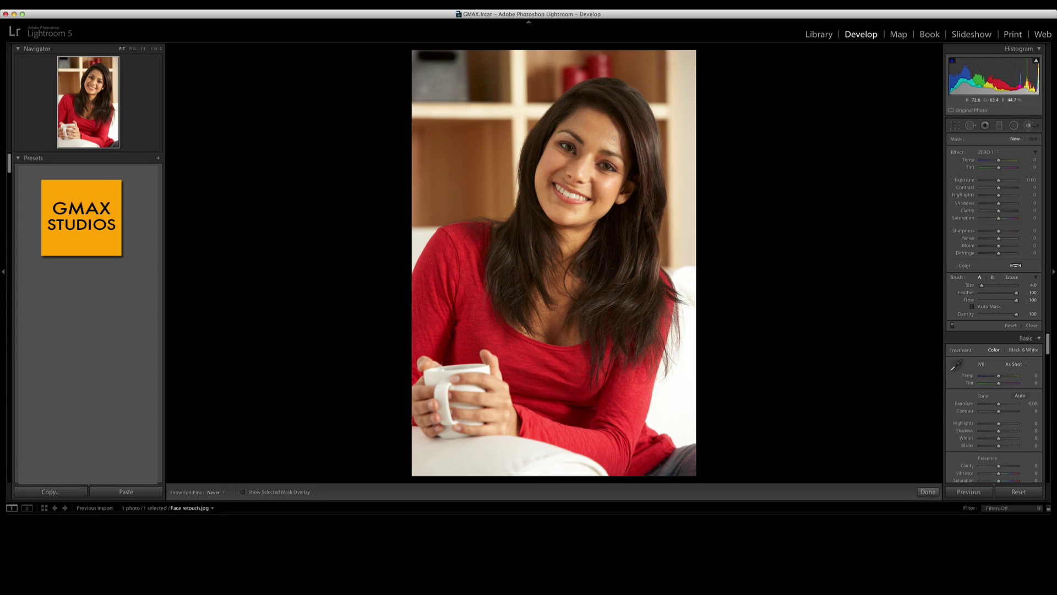
click(597, 145)
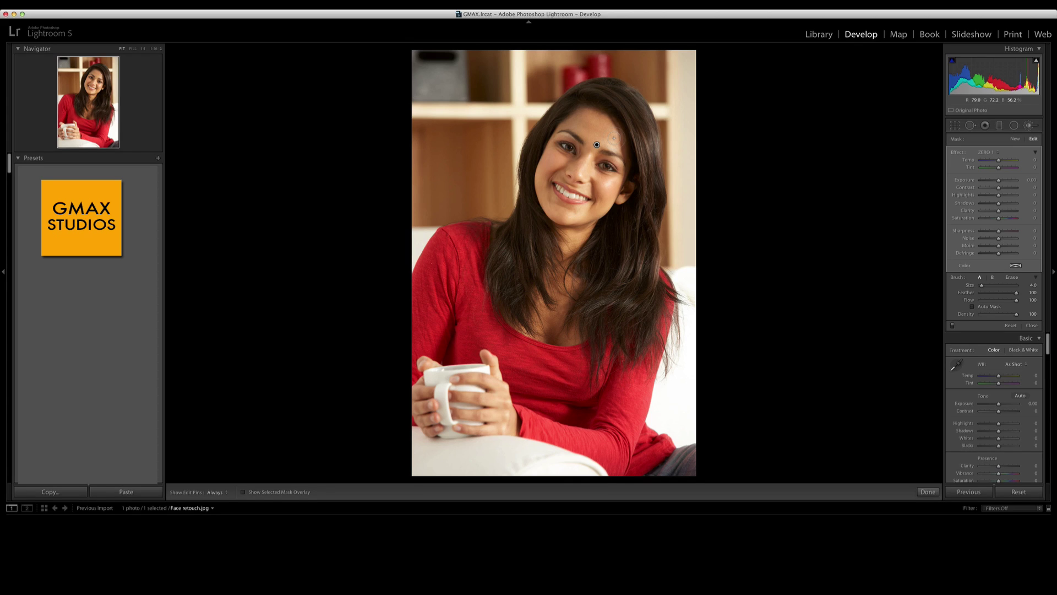
key(o)
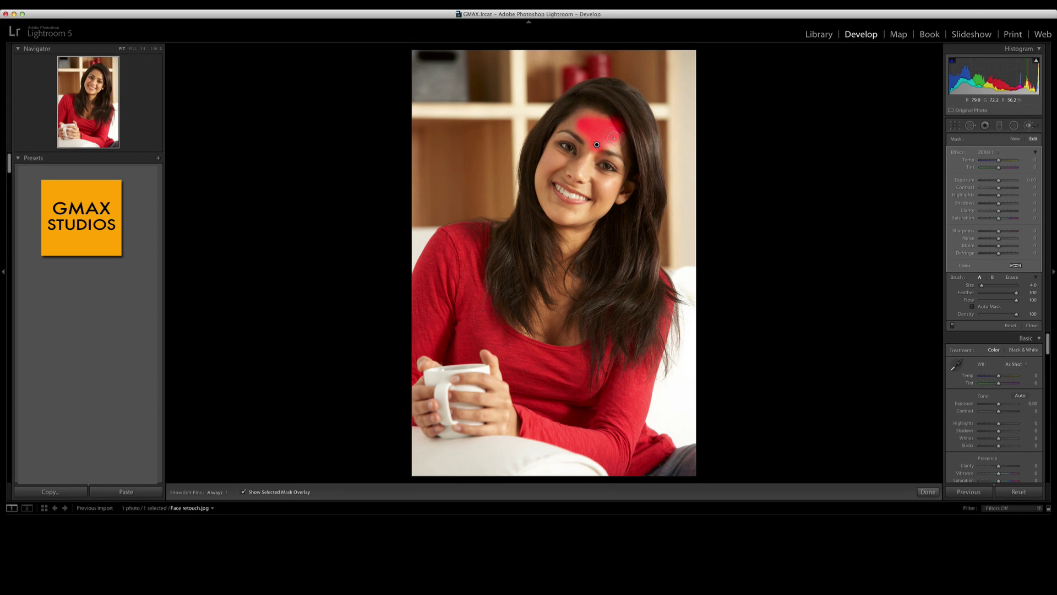
mouse_move(599, 121)
mouse_down()
mouse_move(576, 120)
mouse_move(601, 124)
mouse_up()
key(h)
key(h)
mouse_move(605, 143)
mouse_down()
mouse_move(567, 164)
mouse_move(553, 153)
mouse_move(565, 160)
mouse_move(549, 161)
mouse_move(552, 149)
mouse_move(539, 189)
mouse_move(552, 202)
mouse_move(539, 165)
mouse_move(555, 132)
mouse_move(589, 113)
mouse_move(620, 136)
mouse_up()
key(h)
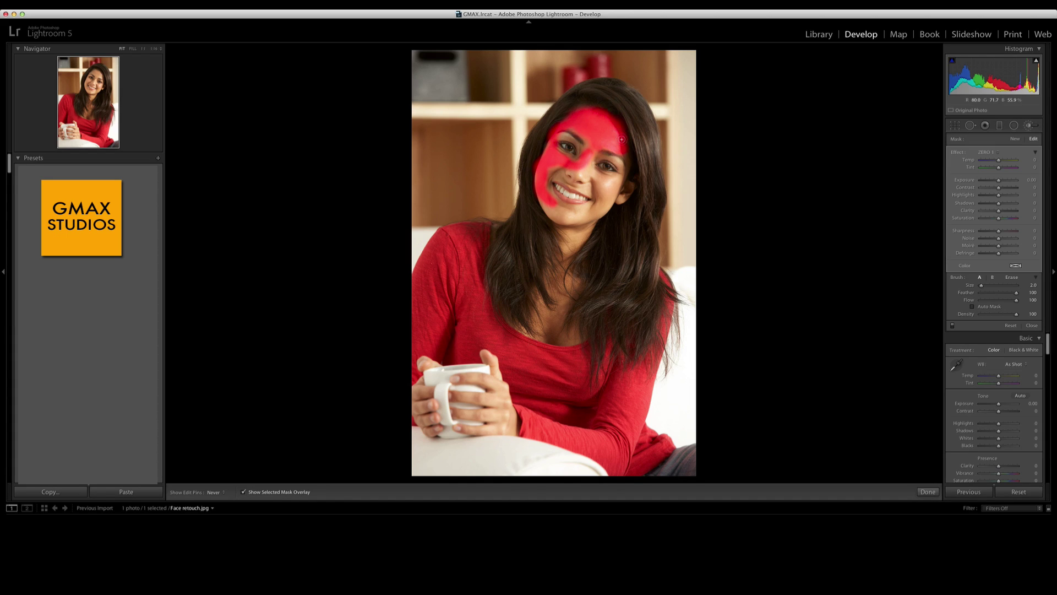
- Paint the mask over the remaining facial skin, including nose, cheeks, chin and ear, leaving out the eyes, eyebrows and mouth
key(h)
click(663, 196)
drag(649, 196, 833, 394)
key(h)
mouse_move(647, 328)
mouse_down()
mouse_move(626, 312)
mouse_move(538, 294)
mouse_move(552, 318)
mouse_move(509, 242)
mouse_up()
scroll(725, 206, up, 5)
key(h)
key(h)
mouse_move(749, 308)
mouse_down()
mouse_move(663, 322)
mouse_move(610, 316)
mouse_move(596, 303)
mouse_move(748, 368)
mouse_move(723, 380)
mouse_move(529, 390)
mouse_move(498, 330)
mouse_move(686, 425)
mouse_move(688, 383)
mouse_move(645, 355)
mouse_move(576, 337)
mouse_move(651, 387)
mouse_move(621, 407)
mouse_up()
scroll(648, 355, down, 3)
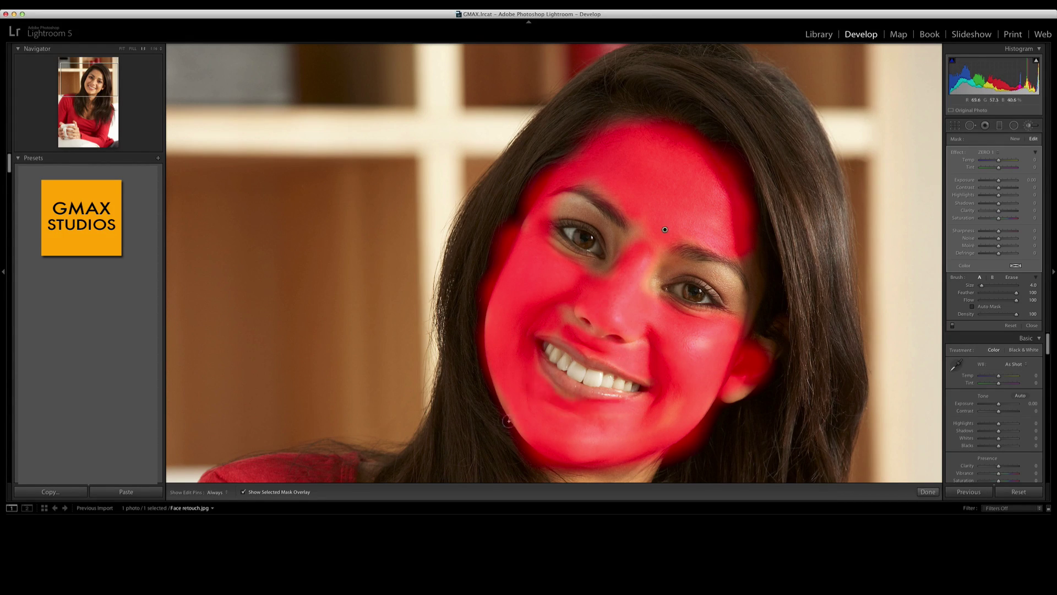
scroll(748, 251, down, 2)
- Fill the mask's gaps around the eyes, eyebrows and bridge of the nose using a small brush
mouse_move(747, 251)
mouse_down()
mouse_move(757, 294)
mouse_move(739, 321)
mouse_up()
key(h)
mouse_move(550, 242)
mouse_down()
mouse_move(609, 270)
mouse_move(620, 250)
mouse_move(570, 201)
mouse_move(614, 233)
mouse_move(642, 228)
mouse_move(556, 212)
mouse_up()
key(h)
mouse_move(657, 236)
mouse_down()
mouse_move(594, 275)
mouse_move(611, 274)
mouse_move(633, 344)
mouse_move(562, 304)
mouse_up()
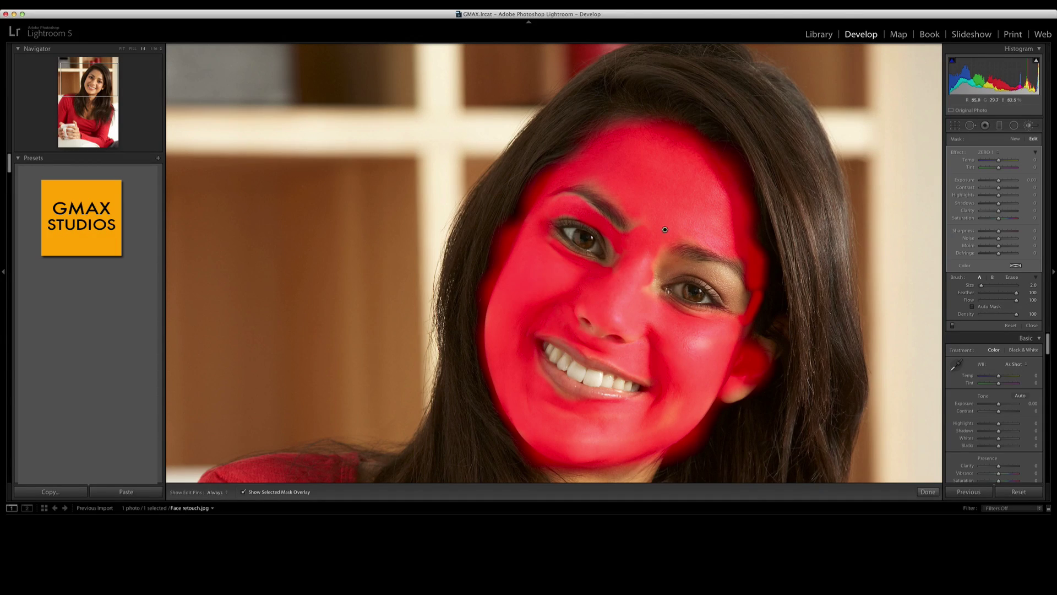
mouse_move(655, 262)
mouse_down()
mouse_move(713, 267)
mouse_move(745, 303)
mouse_move(716, 278)
mouse_move(658, 284)
mouse_move(694, 315)
mouse_move(734, 314)
mouse_move(733, 297)
mouse_move(666, 258)
mouse_move(659, 272)
mouse_up()
key(bracketright)
key(bracketright)
key(bracketright)
key(bracketright)
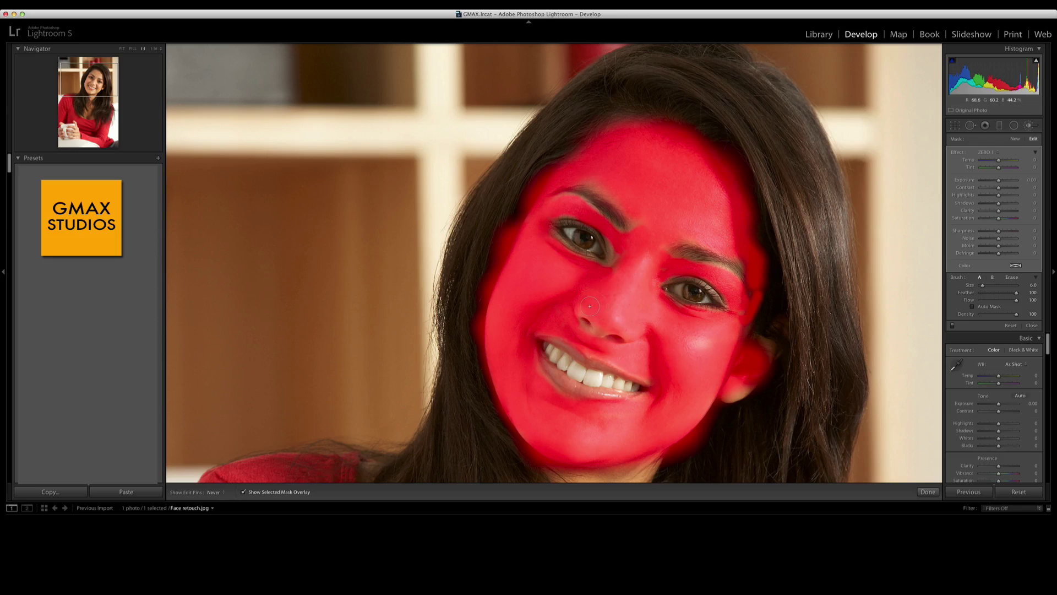
- Extend the skin mask to the hairline and the outer edge of the face with a small brush
key(h)
key(bracketleft)
key(bracketleft)
key(bracketleft)
key(h)
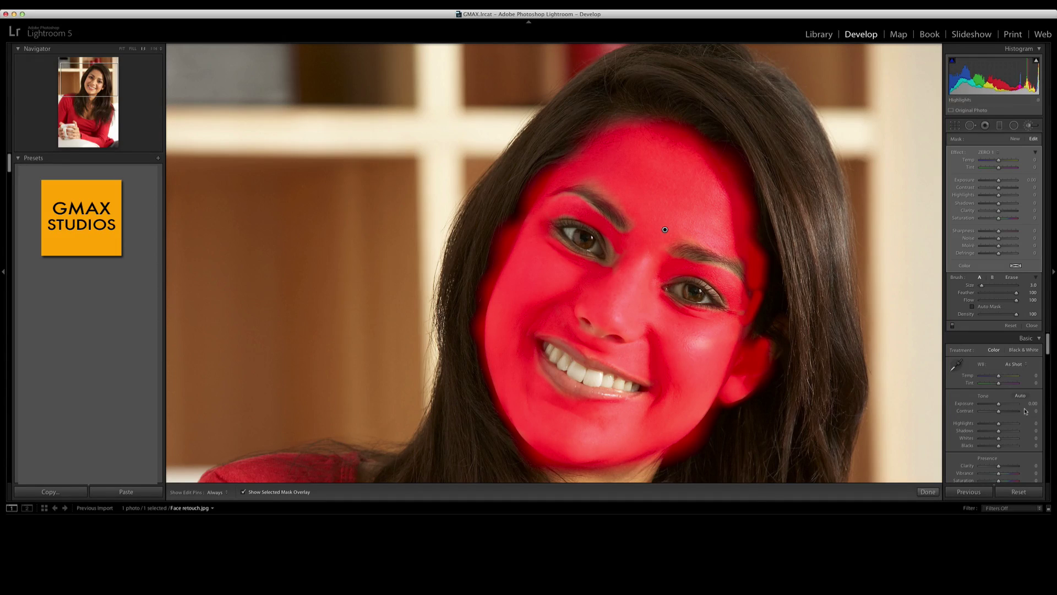
click(1012, 277)
key(h)
key(h)
key(h)
key(h)
key(bracketright)
key(h)
drag(482, 283, 492, 400)
key(h)
- Erase the mask's spill onto the hair along the edges of the face and below the jaw
click(1012, 278)
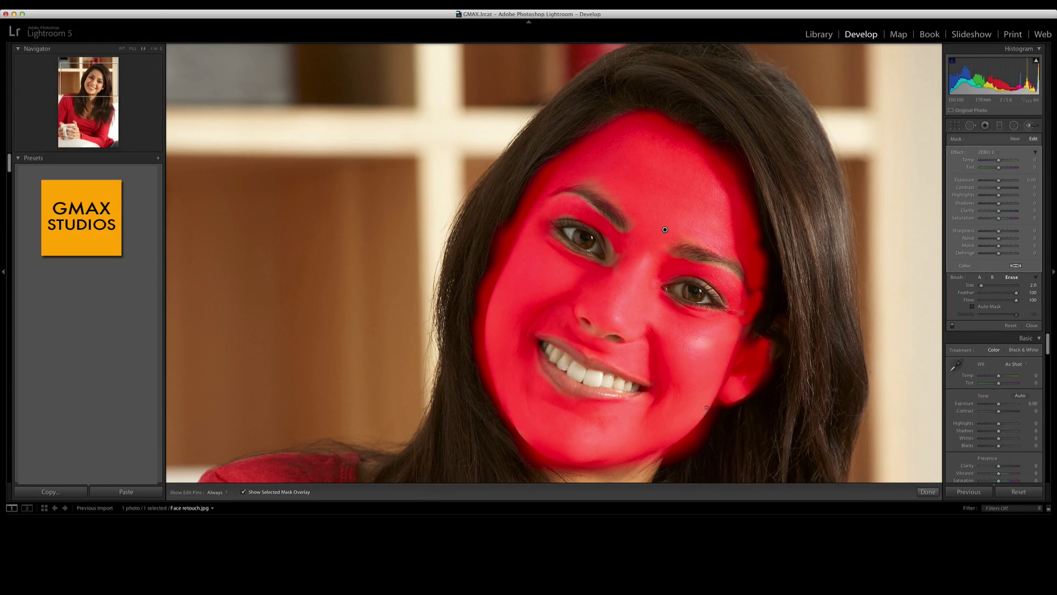
key(bracketleft)
key(bracketleft)
key(h)
mouse_move(515, 444)
mouse_down()
mouse_move(485, 393)
mouse_move(477, 321)
mouse_move(521, 187)
mouse_move(593, 115)
mouse_move(649, 97)
mouse_move(683, 101)
mouse_move(743, 140)
mouse_up()
key(bracketright)
key(bracketright)
key(bracketright)
key(h)
key(h)
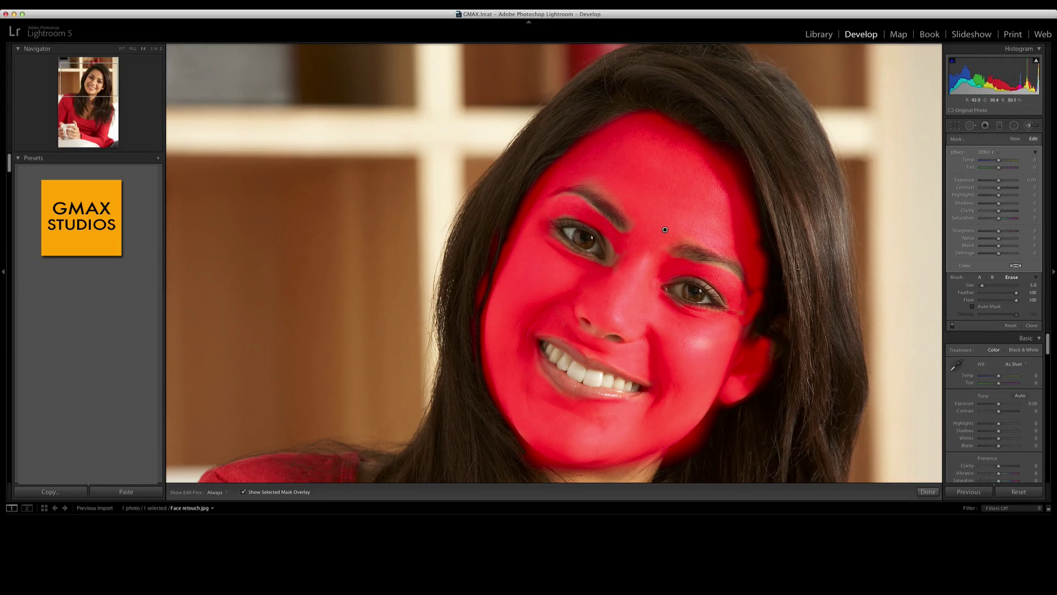
drag(767, 405, 678, 453)
key(h)
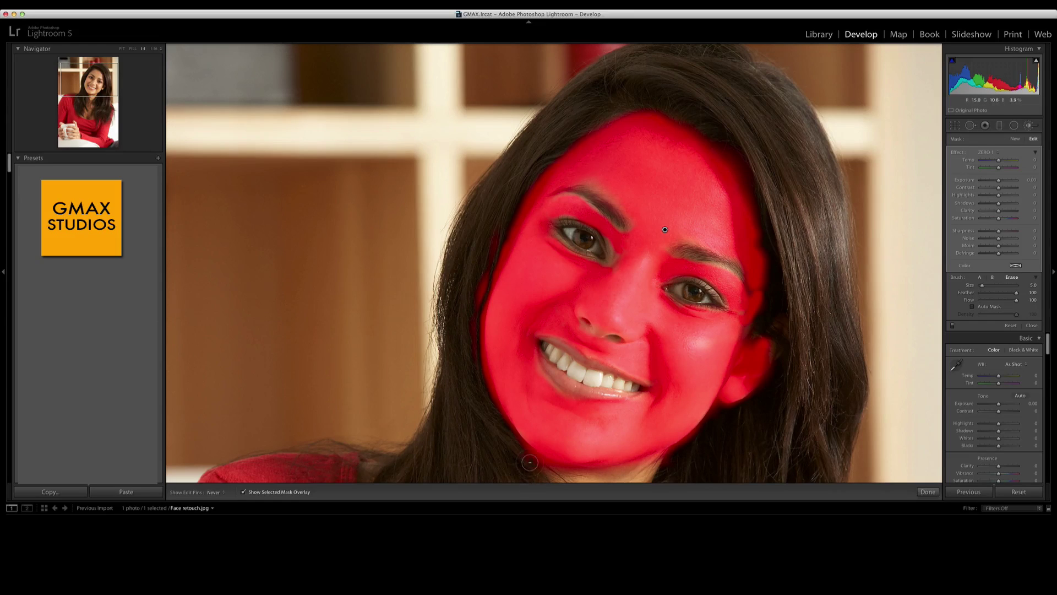
key(h)
key(h)
- Return to the painting brush, hide the mask overlay, and set the skin mask's Clarity to -42
click(979, 278)
key(o)
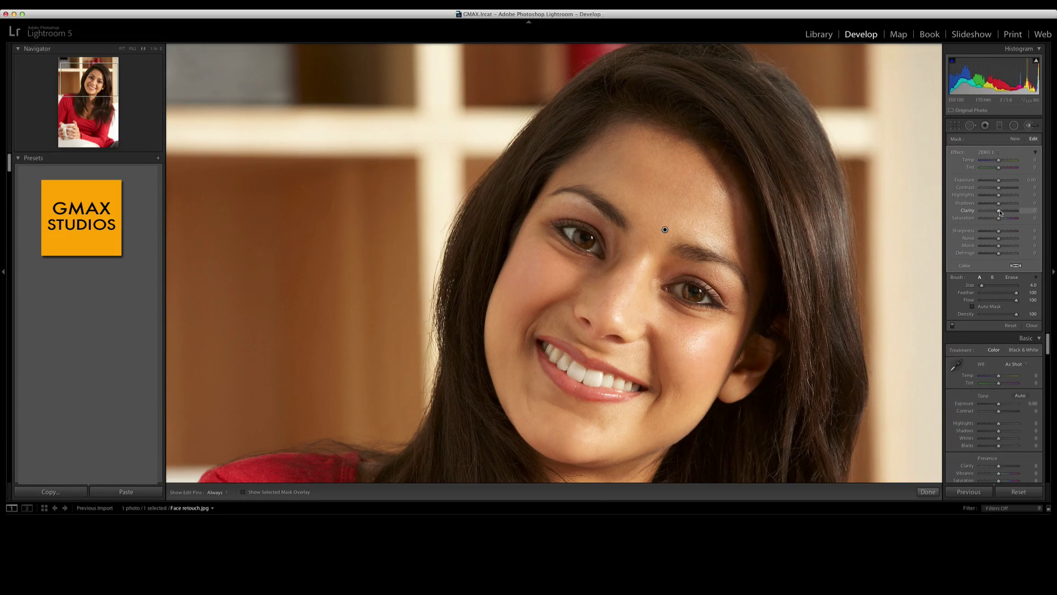
mouse_move(1000, 213)
mouse_down()
mouse_move(941, 219)
mouse_move(1001, 218)
mouse_up()
key(shift+minus)
key(shift+minus)
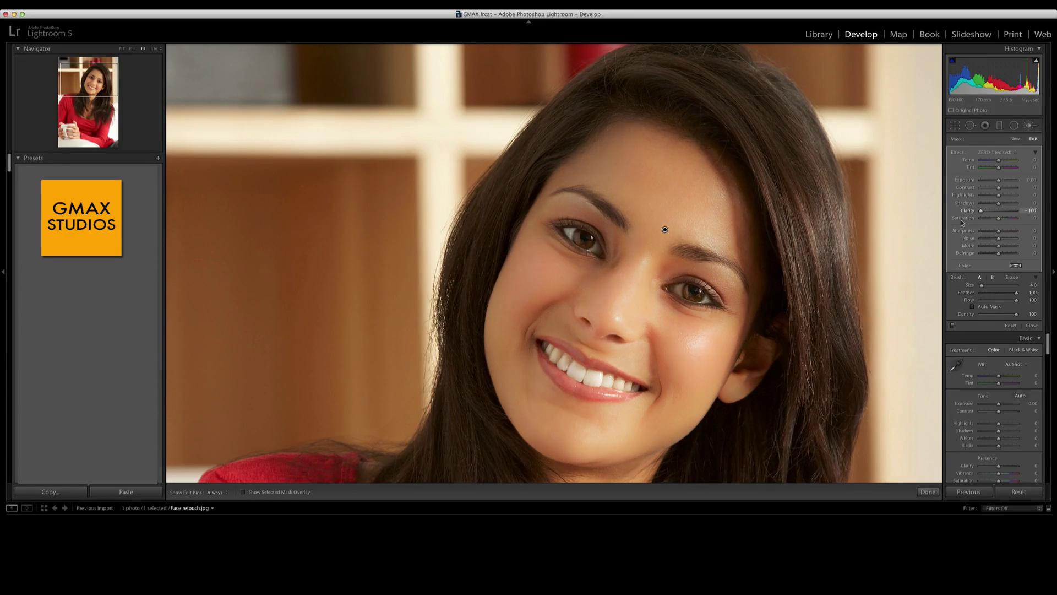
drag(980, 215, 992, 215)
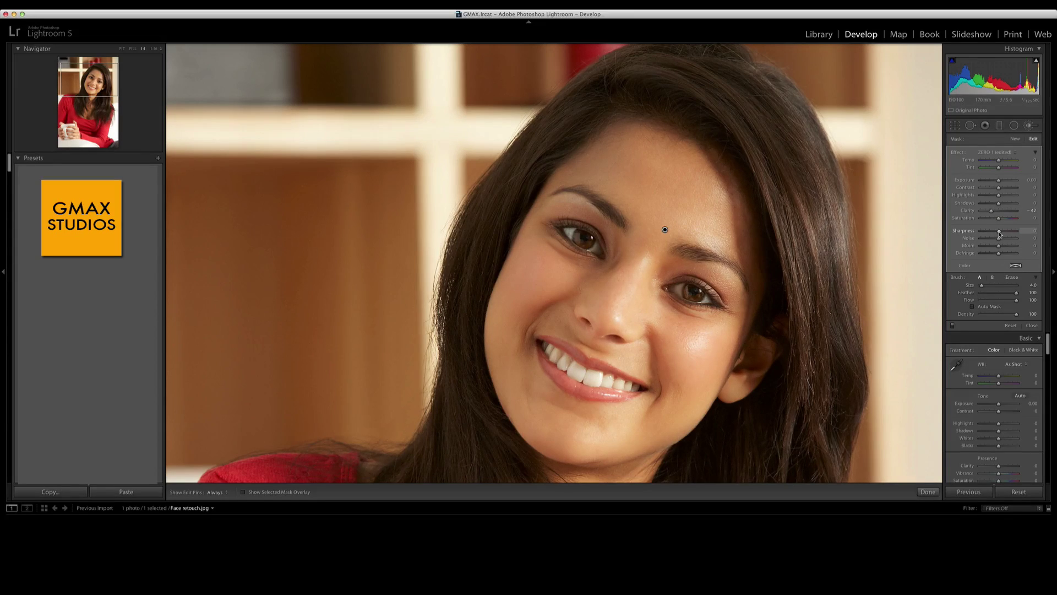
- Raise the skin mask's Sharpness slightly, set its Exposure to 0.20, and finish the brush adjustment
mouse_move(999, 234)
mouse_down()
mouse_move(1031, 238)
mouse_move(1002, 238)
mouse_up()
drag(999, 182, 1001, 182)
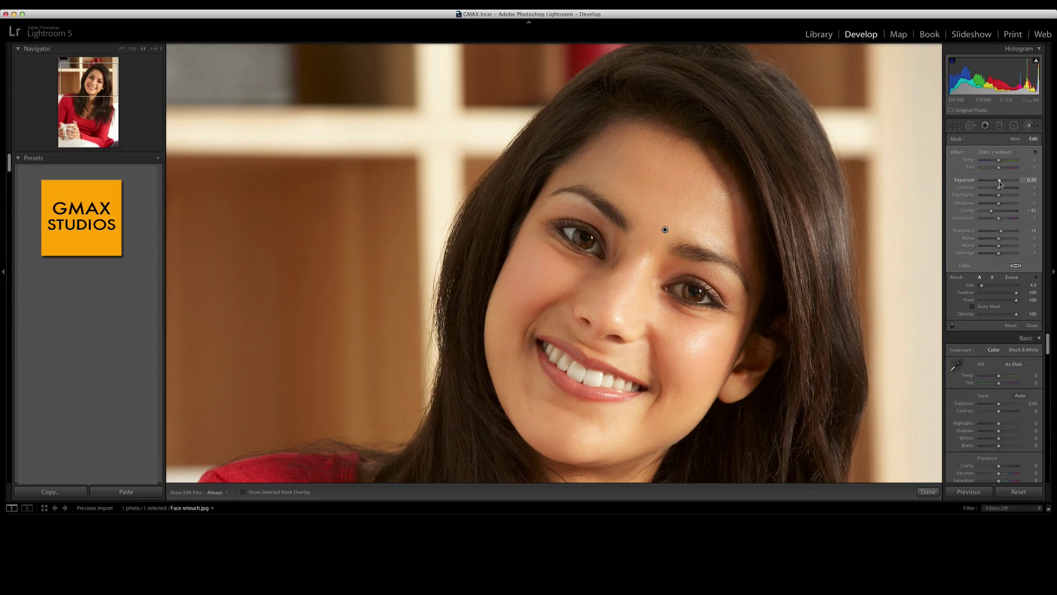
click(1027, 127)
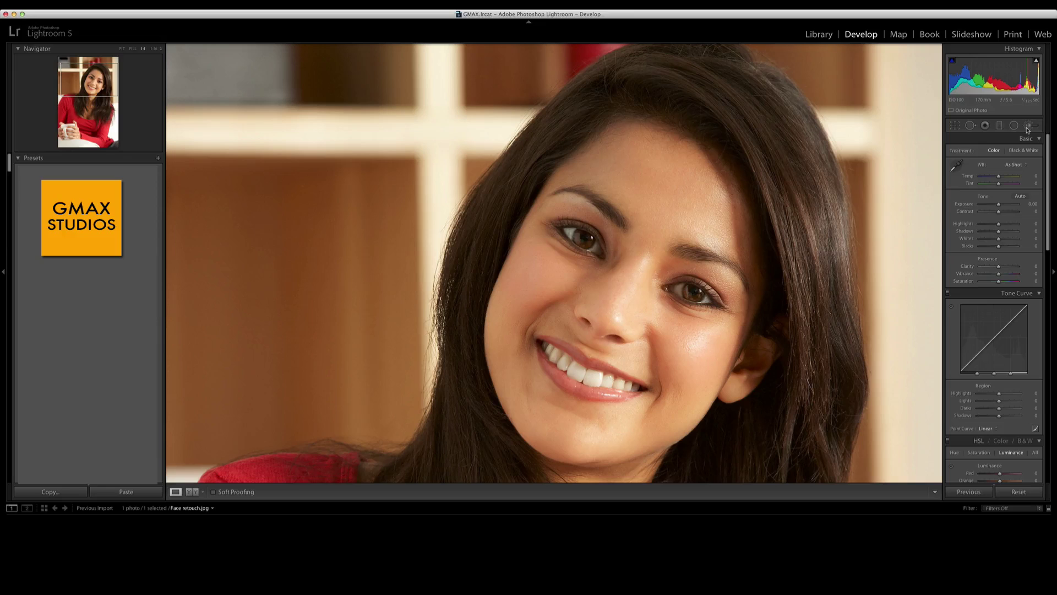
- Create a new brush mask and paint over both eyes with brush size 2.0, checking coverage with the overlay
click(1027, 128)
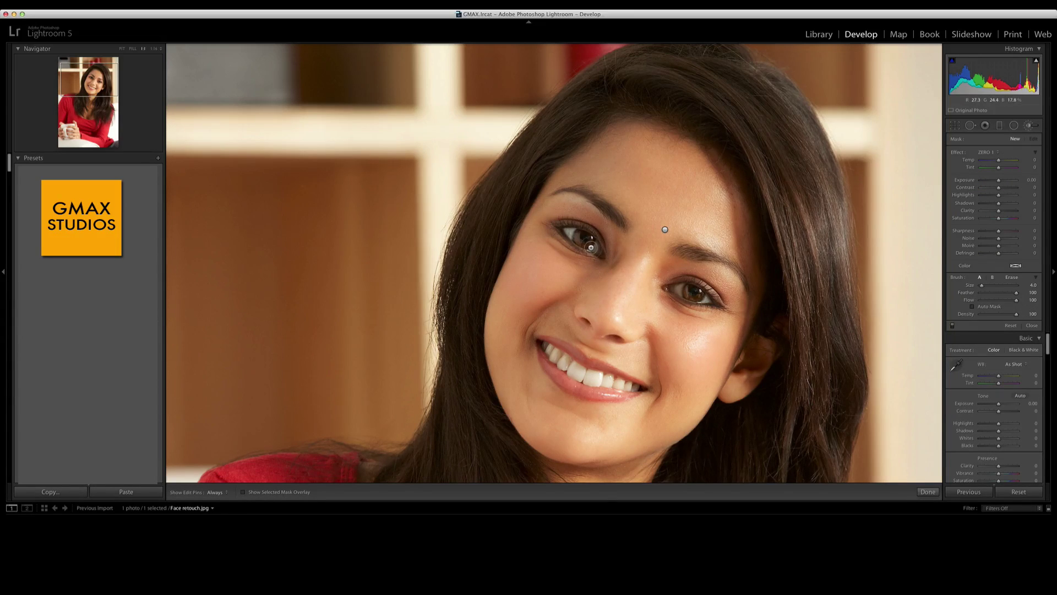
key(bracketleft)
key(h)
key(h)
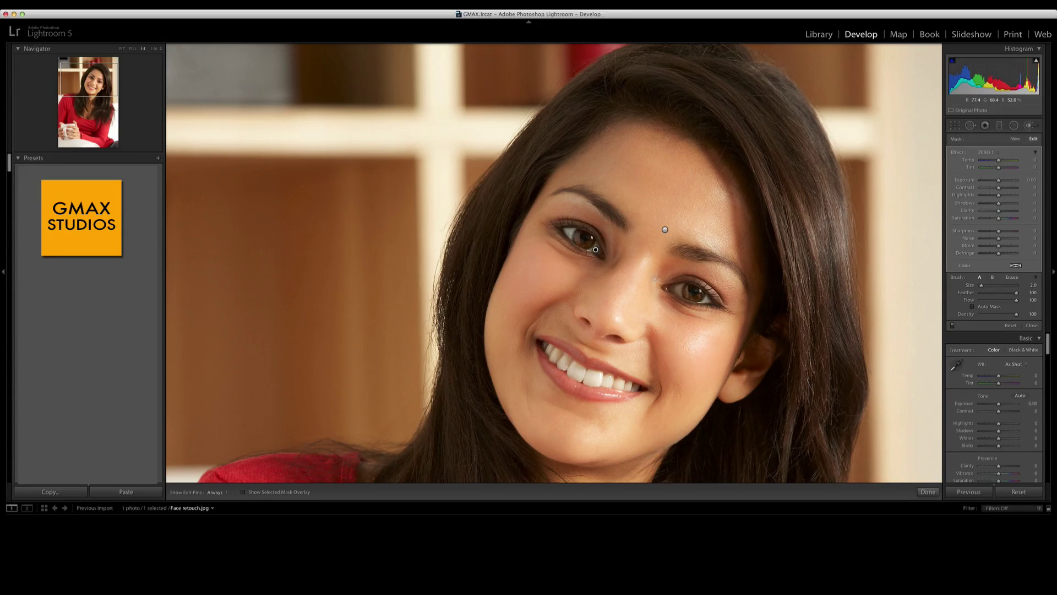
key(o)
key(h)
mouse_move(686, 288)
mouse_down()
mouse_move(672, 288)
mouse_move(705, 300)
mouse_move(694, 291)
mouse_up()
key(h)
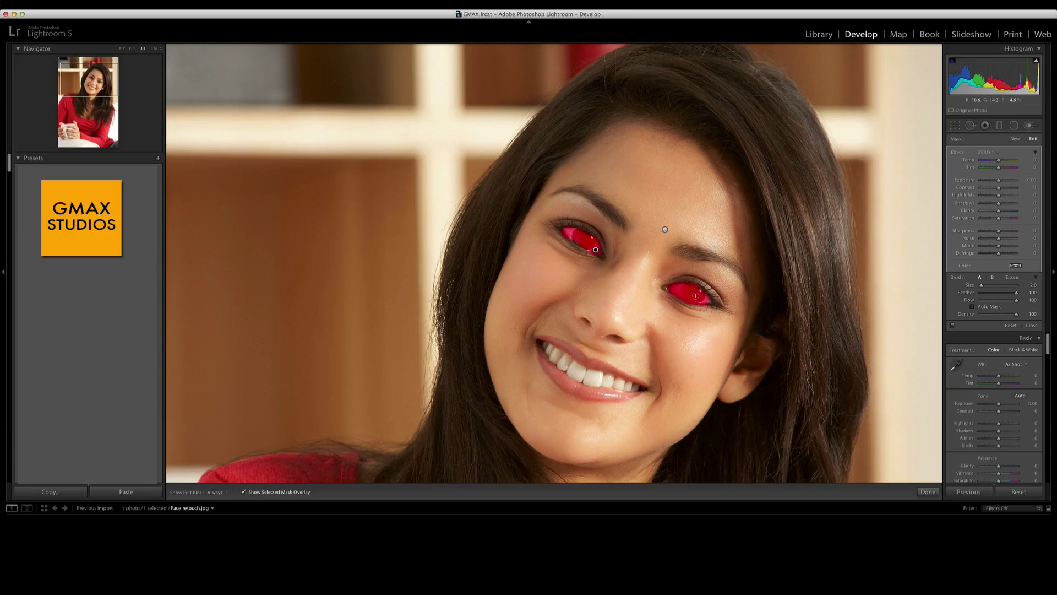
key(h)
key(h)
- Hide the mask overlay and raise the eye mask's Clarity to about 32
key(o)
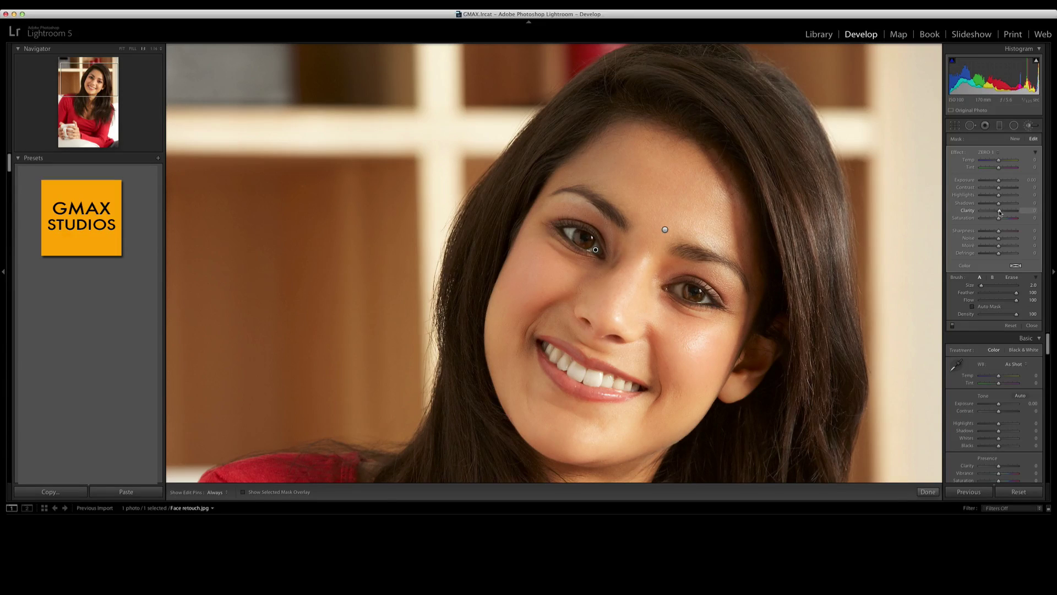
drag(1000, 213, 1002, 214)
drag(1002, 213, 1002, 214)
drag(1003, 213, 1003, 213)
drag(1001, 212, 1008, 213)
- Set the eye mask's Exposure to 0.20 and keep its Saturation at 0
drag(1000, 183, 1003, 182)
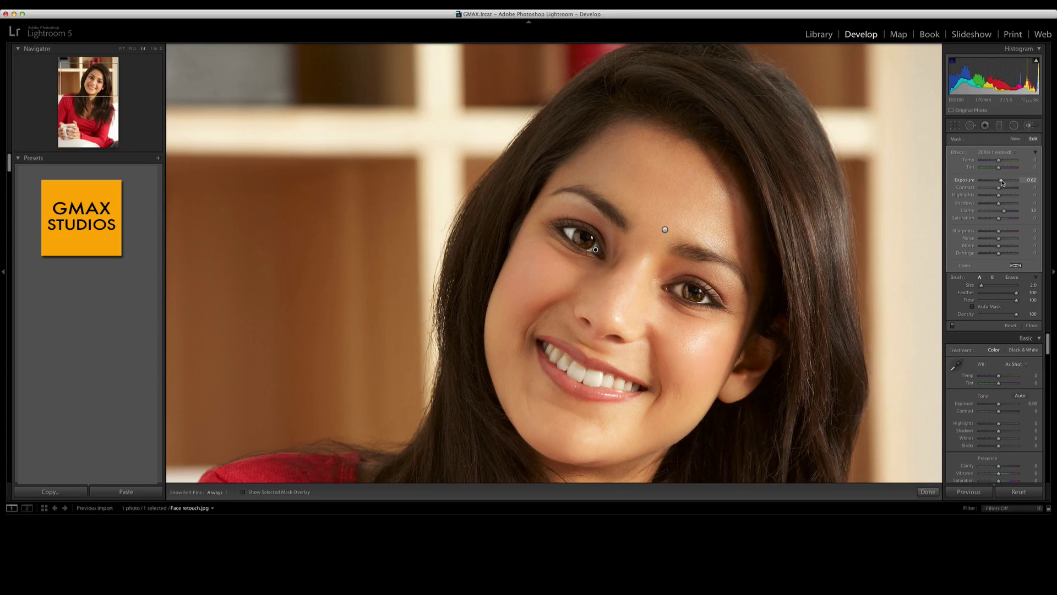
drag(1002, 182, 1000, 182)
drag(1001, 182, 1000, 182)
mouse_move(998, 220)
mouse_down()
mouse_move(1010, 223)
mouse_move(999, 223)
mouse_up()
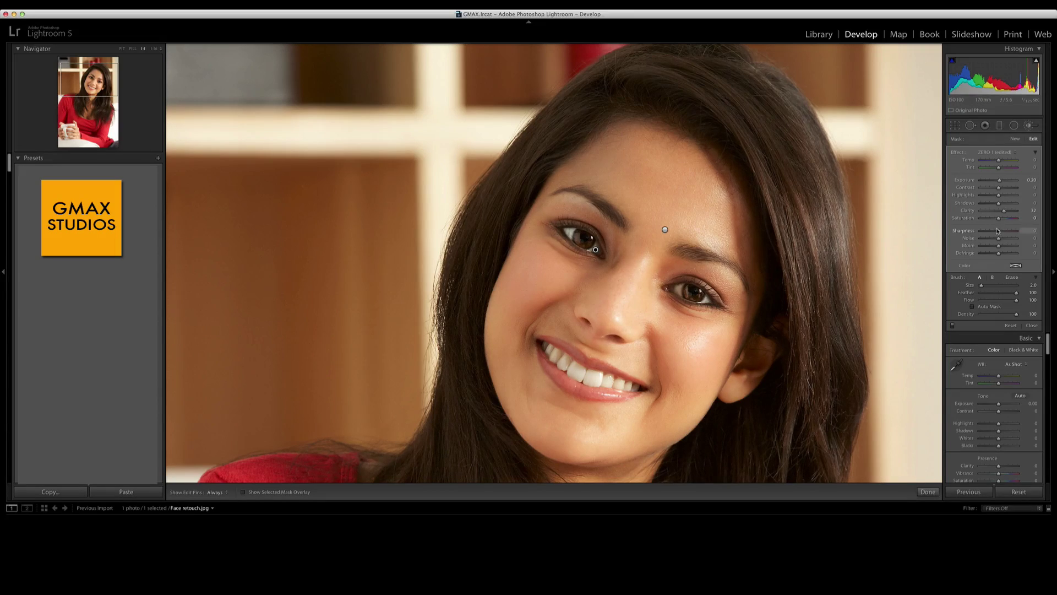
- Adjust the eye mask's Sharpness, re-enter its Exposure value, and finish the brush adjustment
mouse_move(1018, 232)
mouse_down()
mouse_move(1001, 234)
mouse_move(1029, 238)
mouse_move(981, 234)
mouse_move(999, 234)
mouse_up()
click(1031, 180)
key(BackSpace)
key(Return)
click(1029, 127)
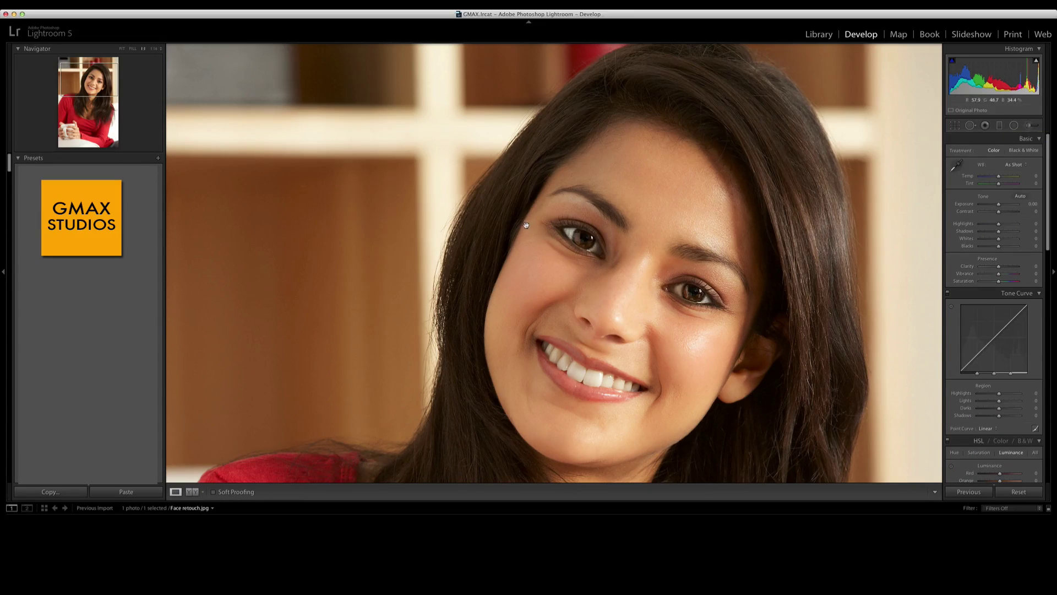
- Compare the retouched face side by side with the original, close up and as the full photo
drag(535, 227, 645, 182)
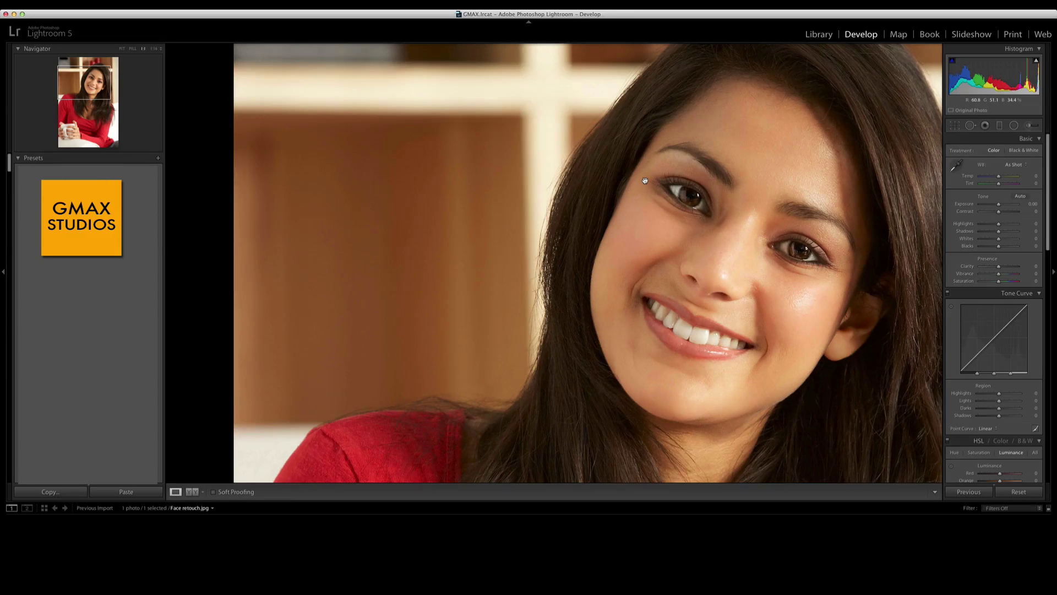
key(y)
drag(700, 197, 539, 215)
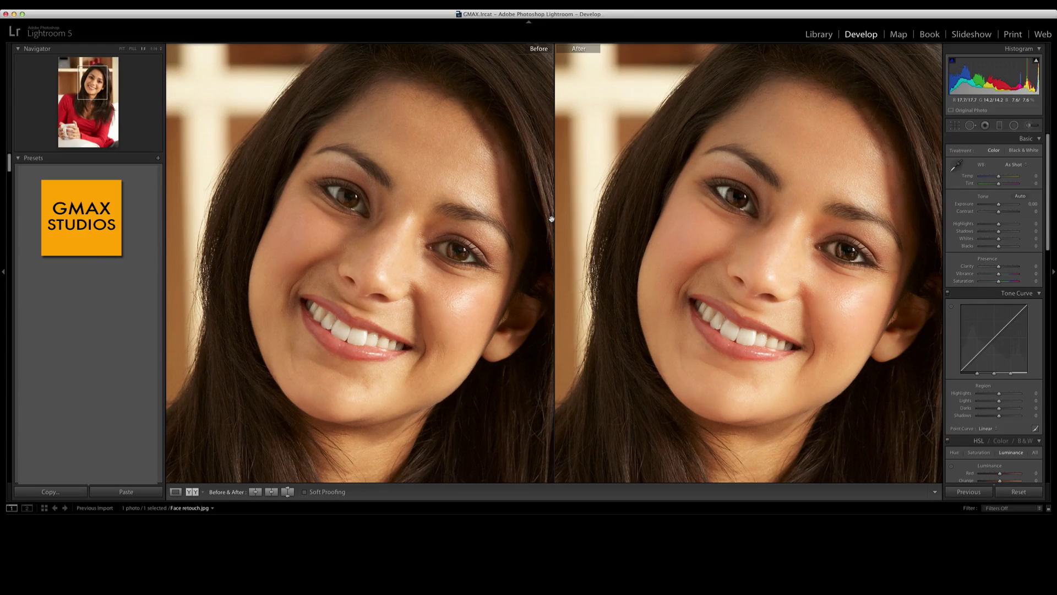
click(586, 226)
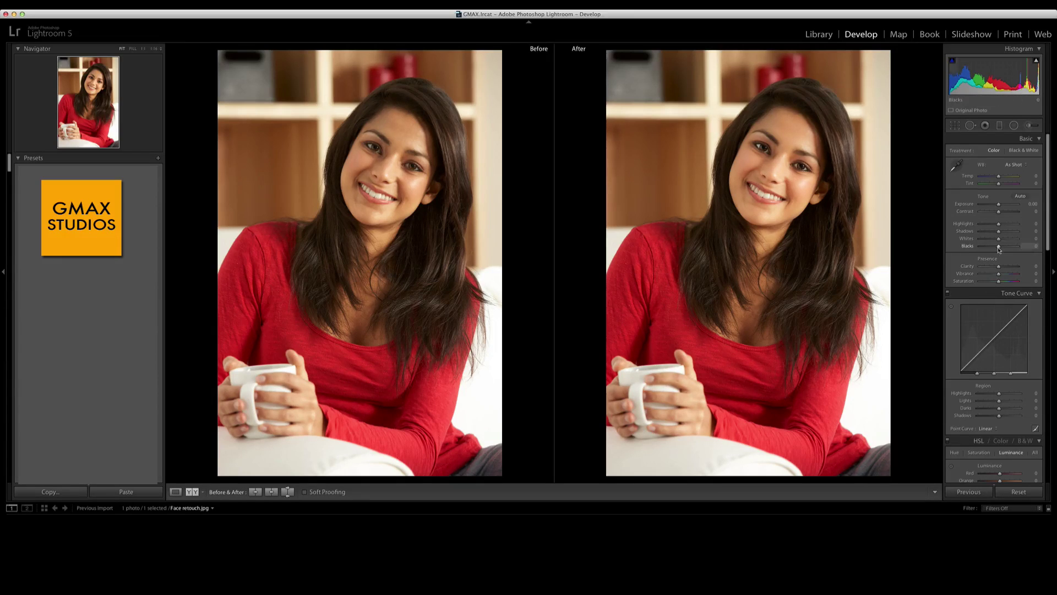
- Set the whole photo's Blacks to about -15 and Contrast to +11
drag(998, 249, 996, 250)
drag(998, 213, 1000, 214)
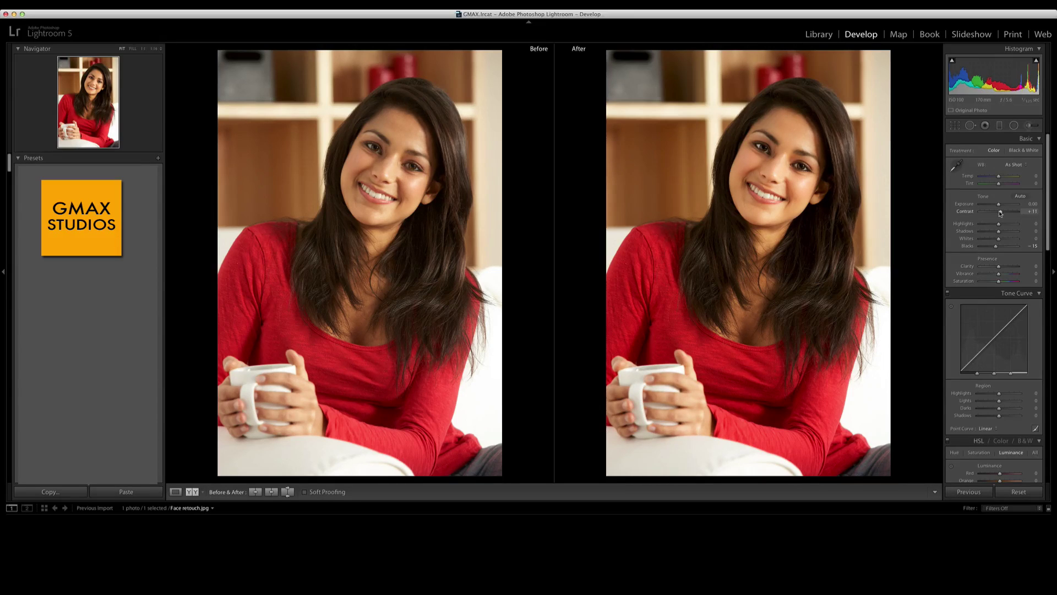
- Add a graduated filter rising from the photo's lower edge to the chest and lower its Exposure to about -0.5
click(1000, 125)
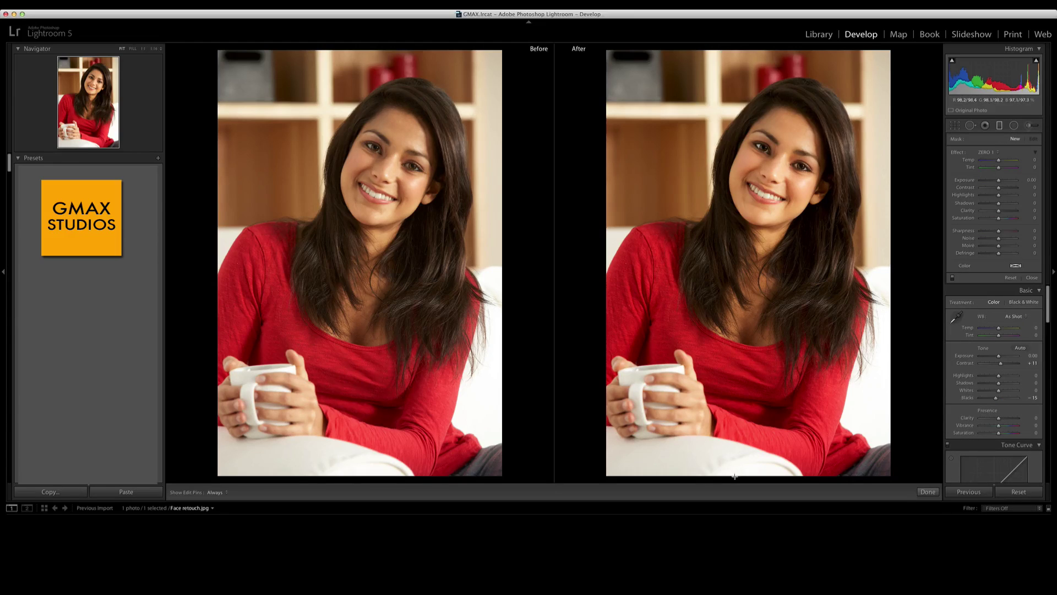
drag(738, 475, 741, 408)
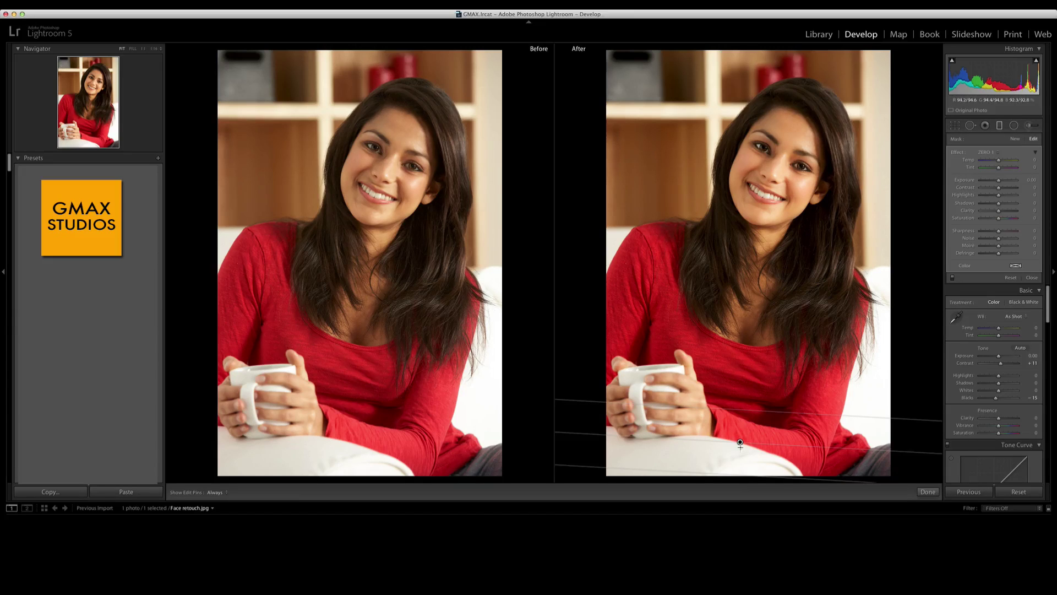
drag(740, 442, 755, 311)
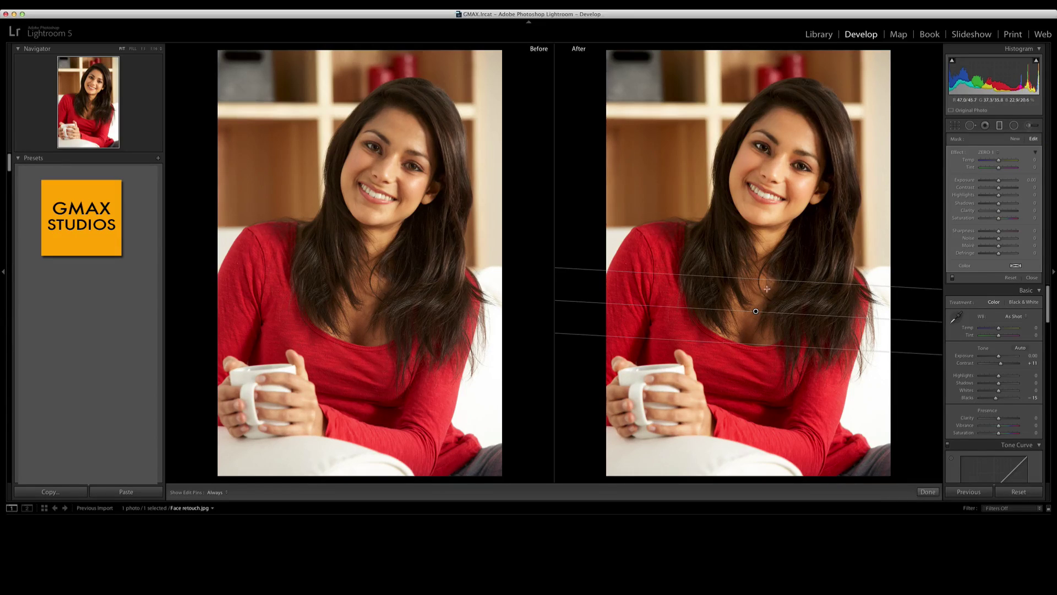
drag(770, 280, 771, 264)
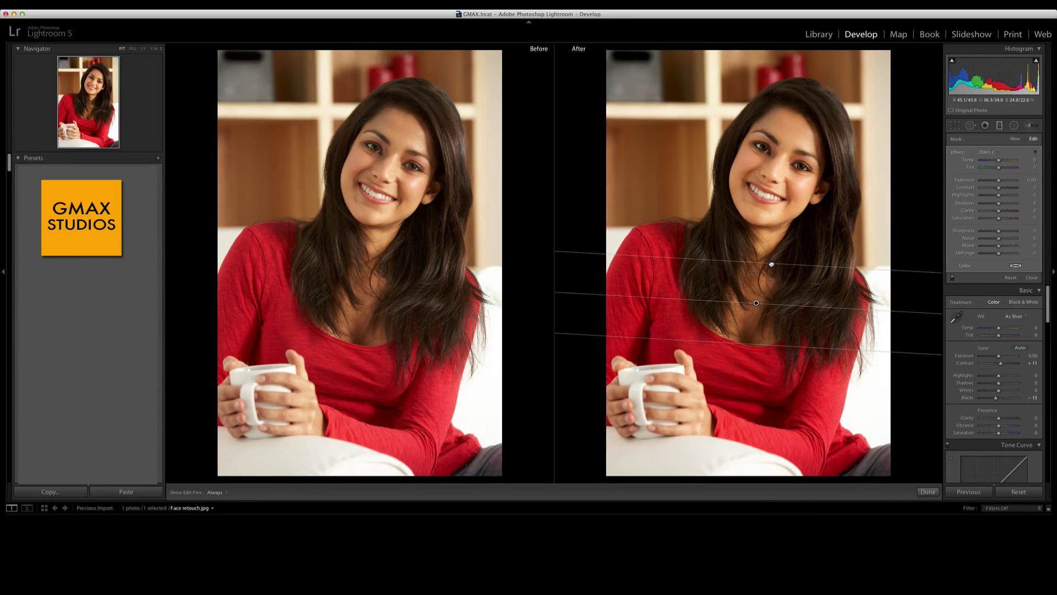
drag(998, 181, 996, 181)
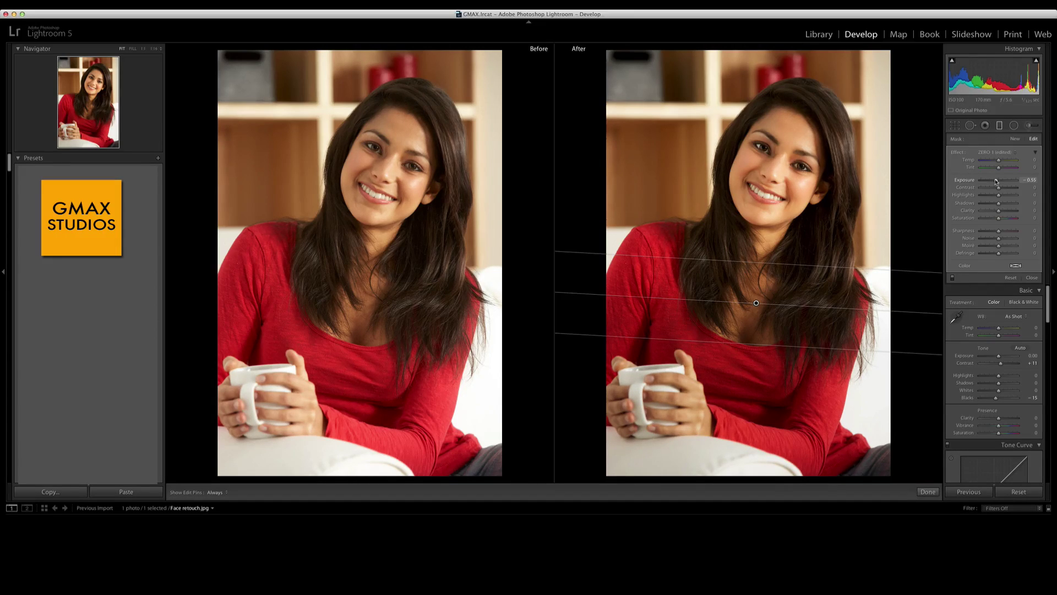
click(1000, 126)
- Add a dark post-crop vignette with an Amount of -18
scroll(1010, 438, down, 10)
scroll(1009, 437, down, 10)
scroll(1009, 438, down, 5)
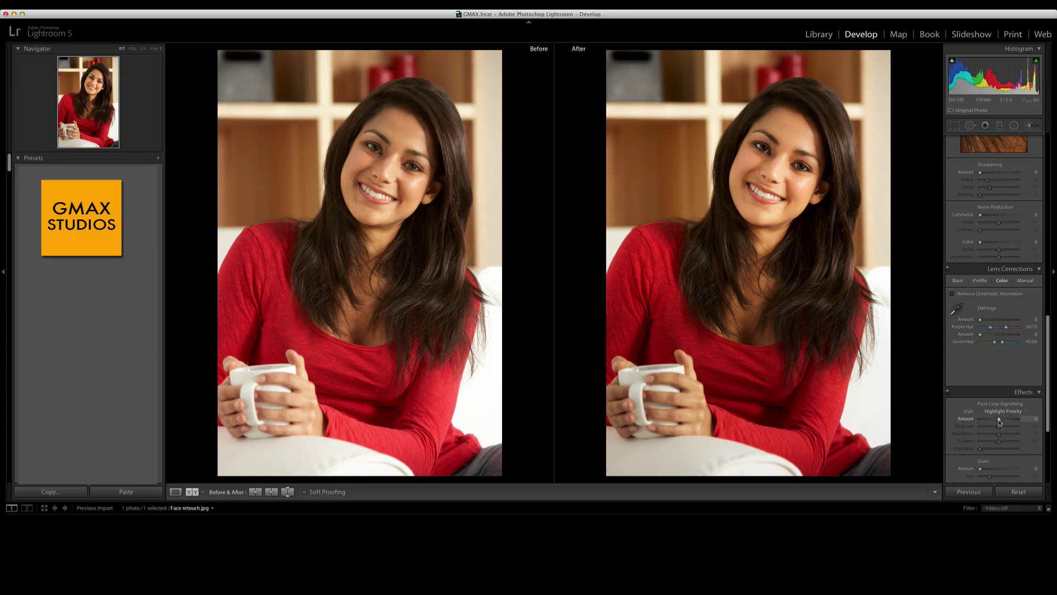
mouse_move(1000, 421)
mouse_down()
mouse_move(984, 423)
mouse_move(996, 424)
mouse_up()
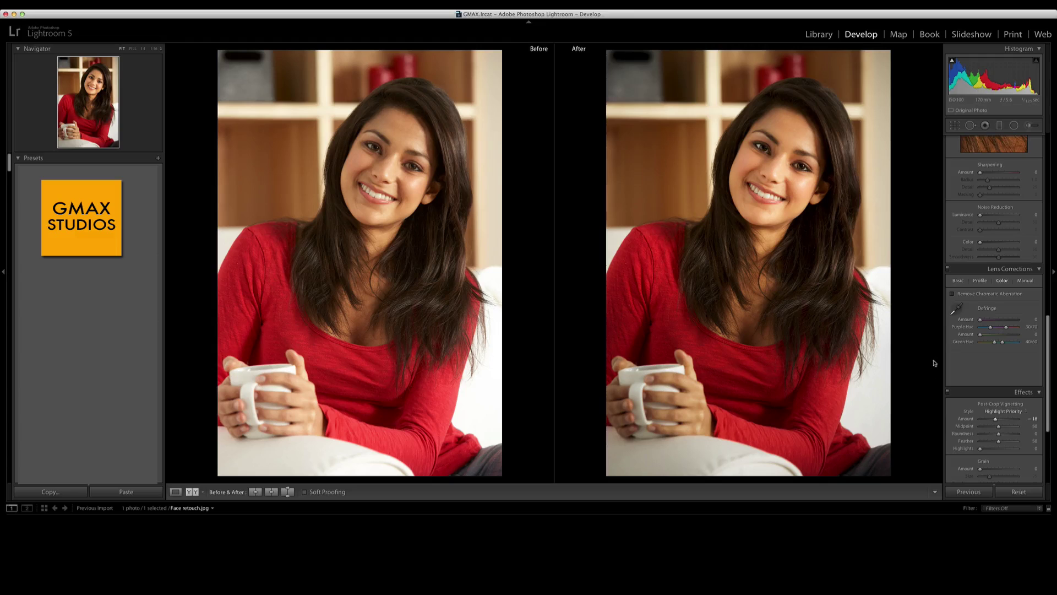
scroll(1014, 318, up, 2)
scroll(1015, 318, up, 15)
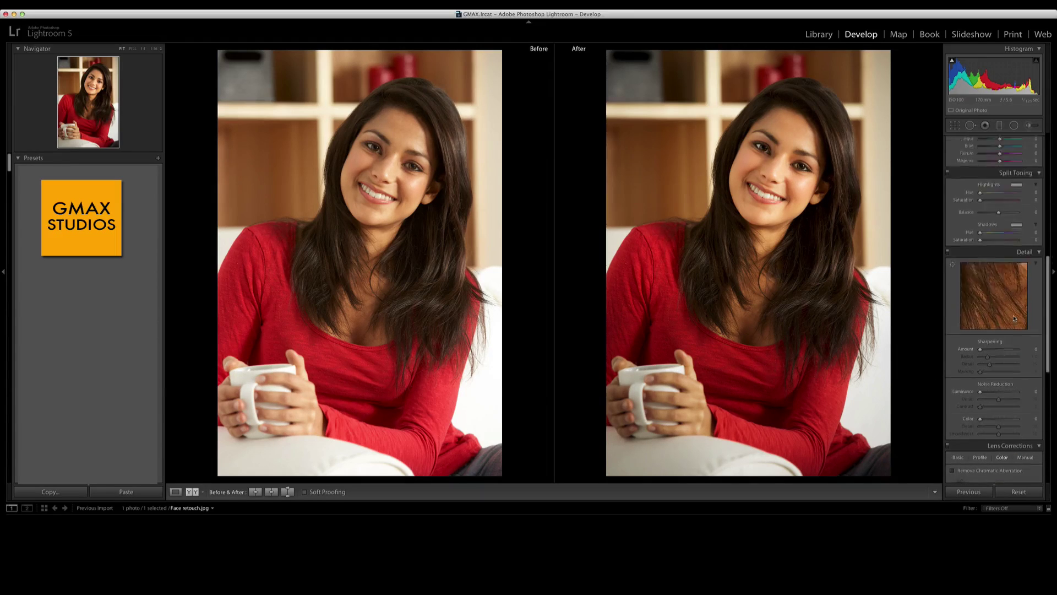